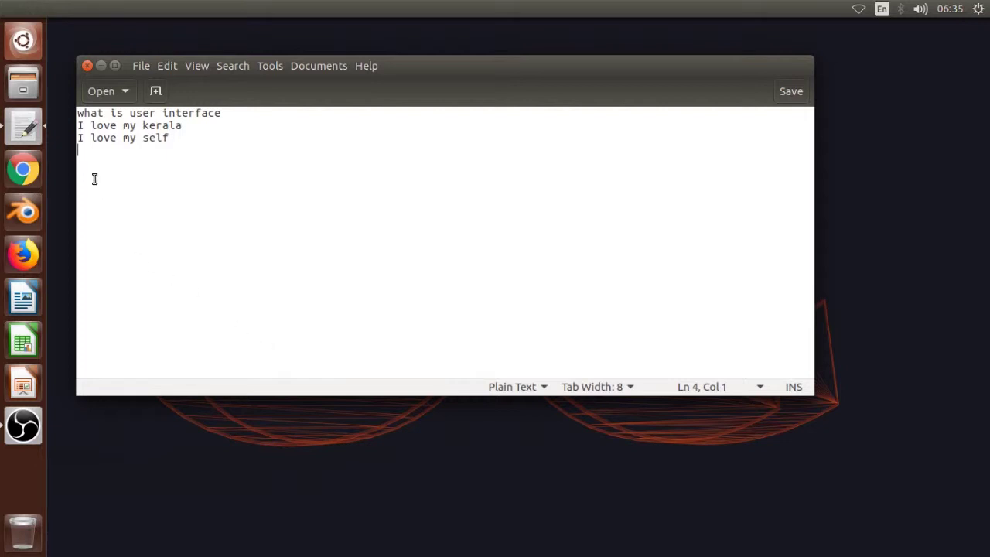
Show and dismiss the text context menu twice, leaving the three-line note untouched.
right_click(178, 209)
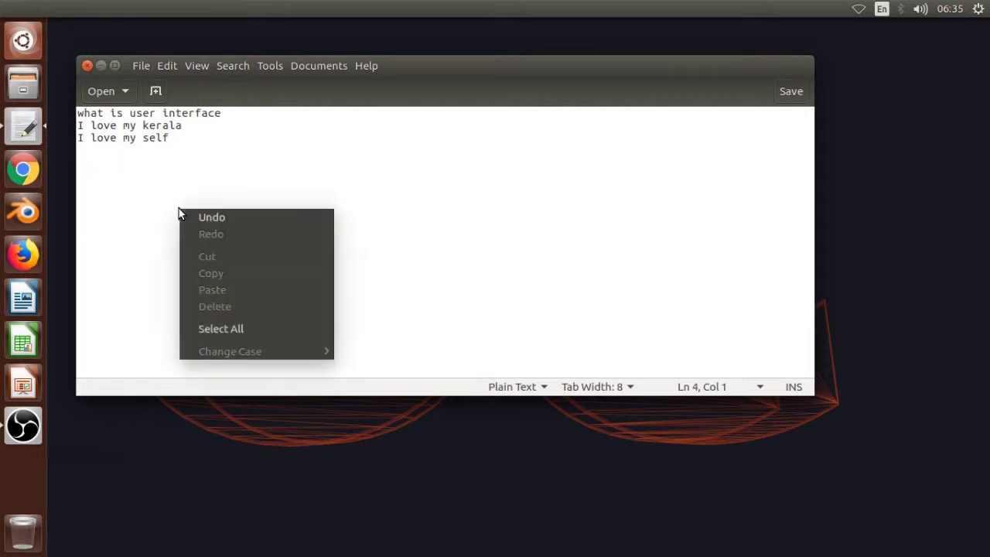
click(173, 200)
right_click(175, 214)
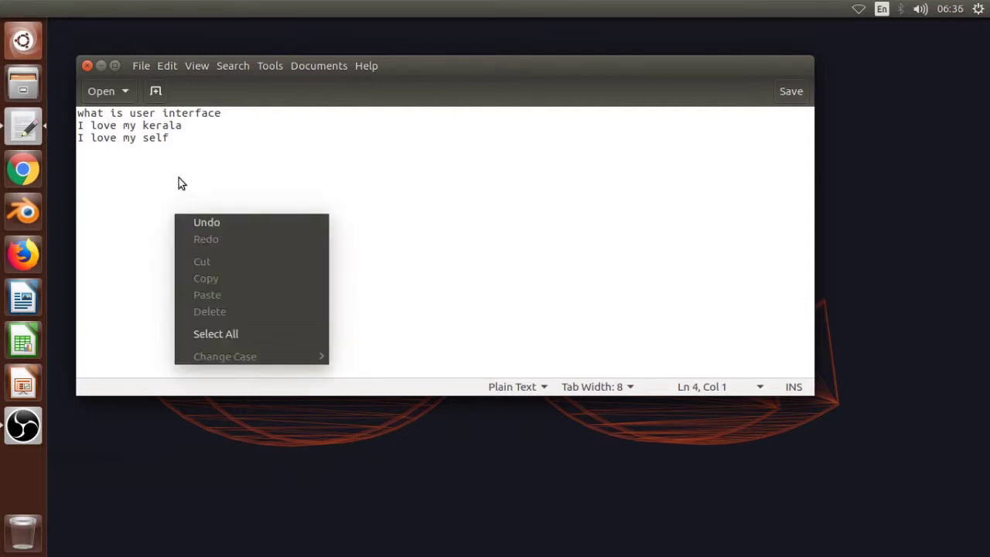
click(179, 179)
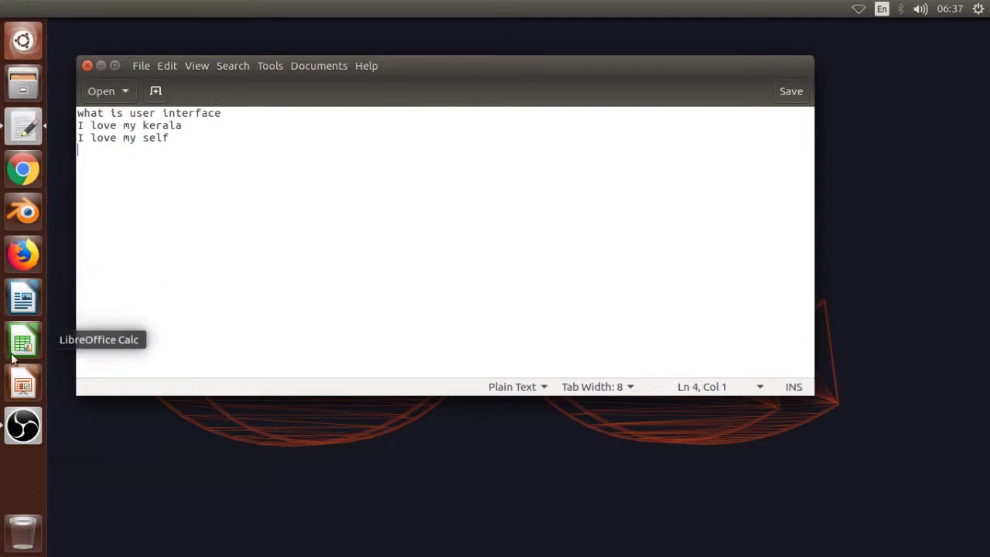
click(979, 8)
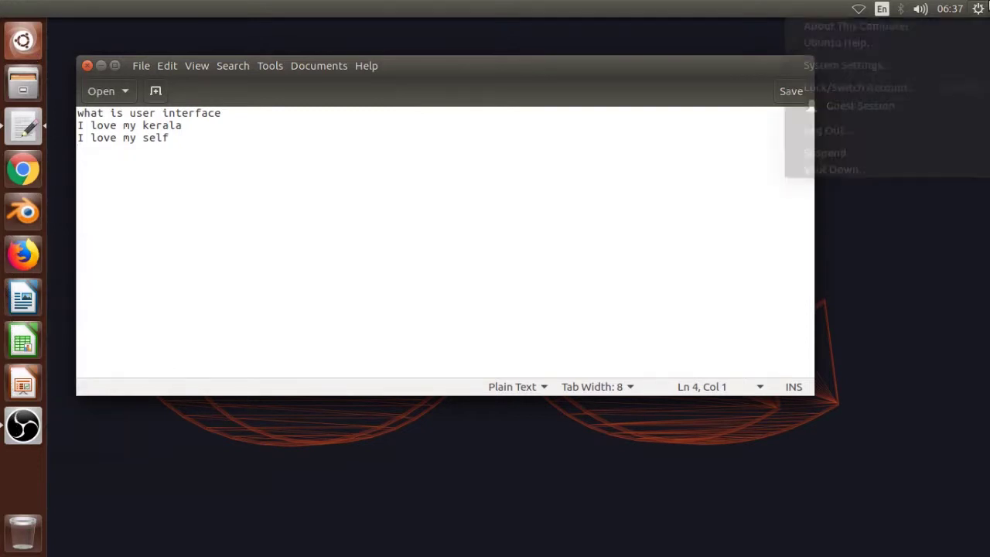
key(Escape)
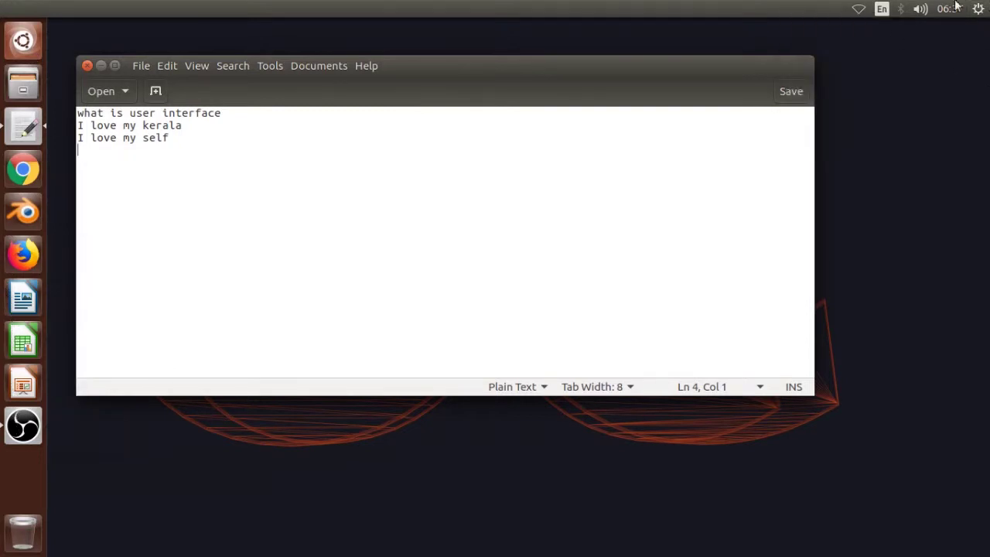
click(987, 10)
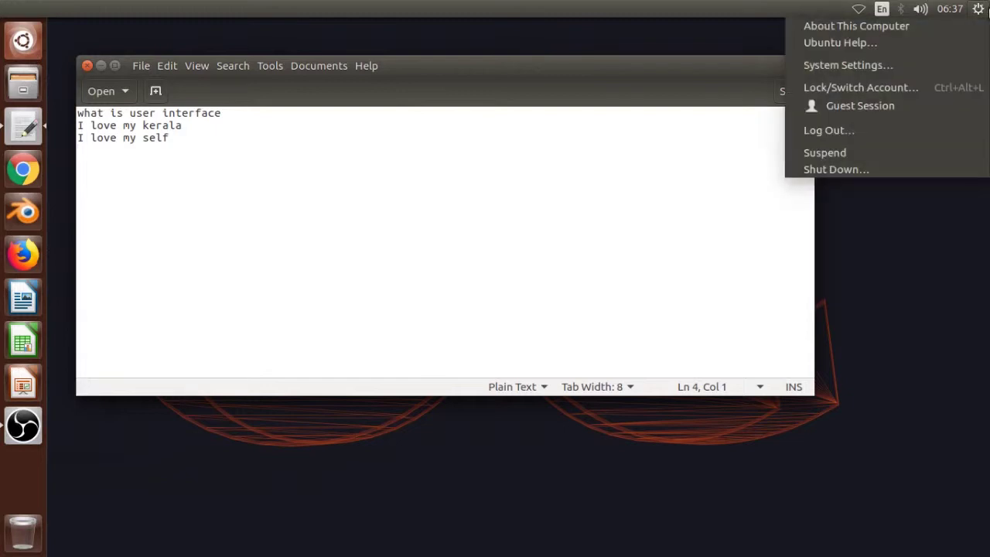
click(276, 209)
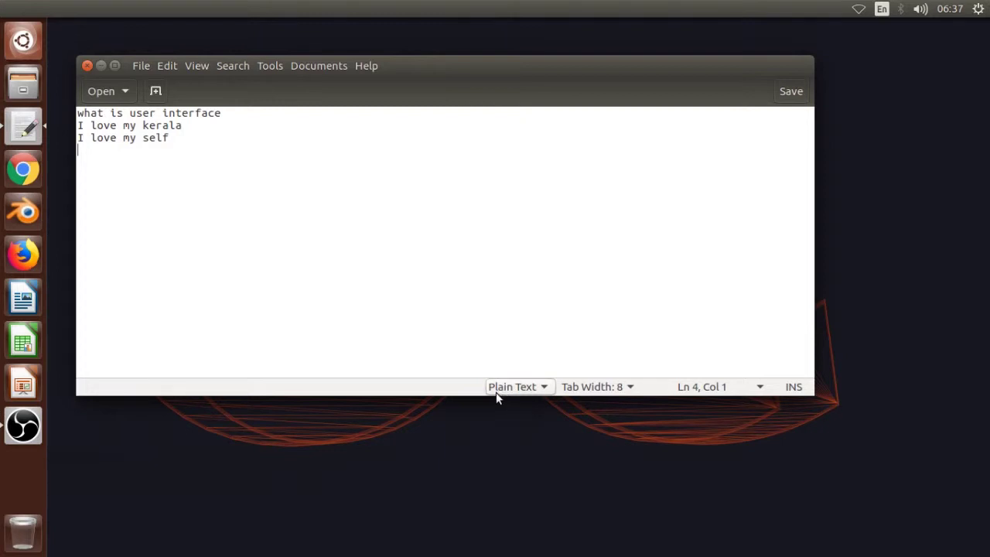
click(979, 8)
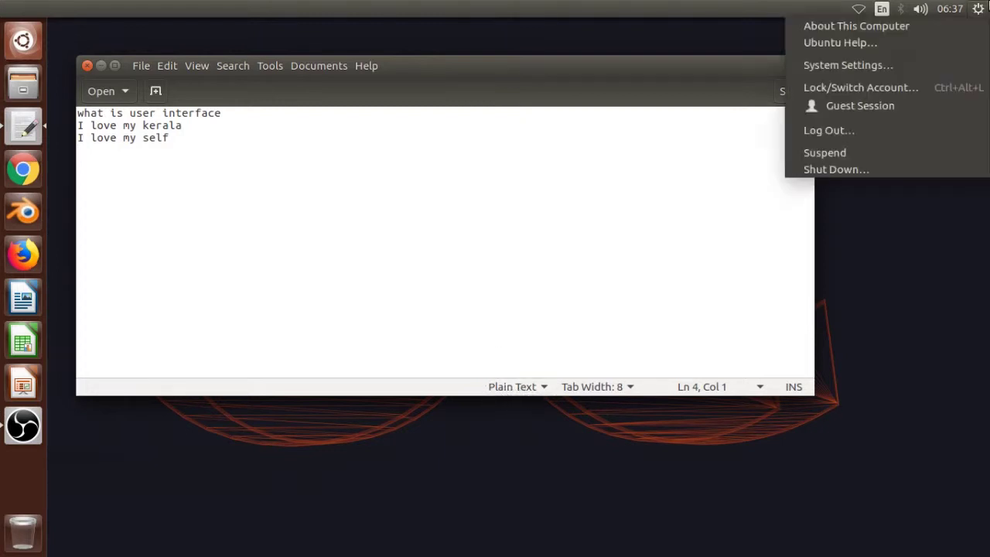
click(977, 9)
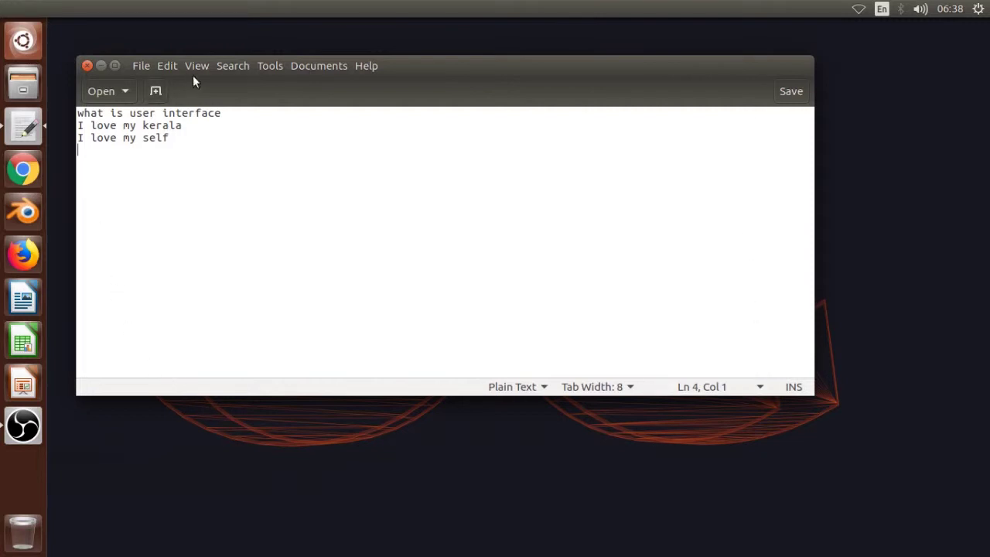
Maximize the gedit window, then restore it to a smaller window lower right.
right_click(365, 67)
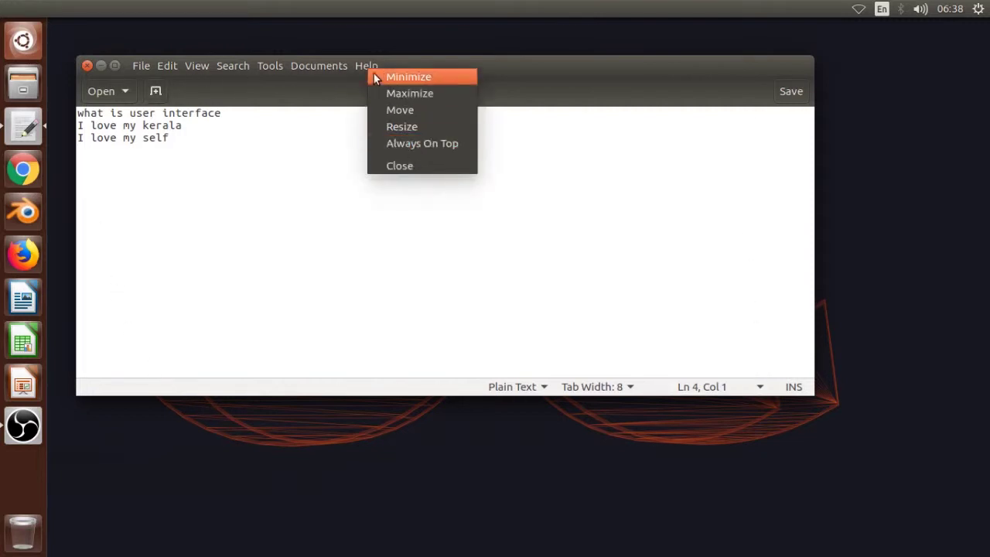
click(360, 62)
click(359, 65)
click(360, 65)
double_click(359, 62)
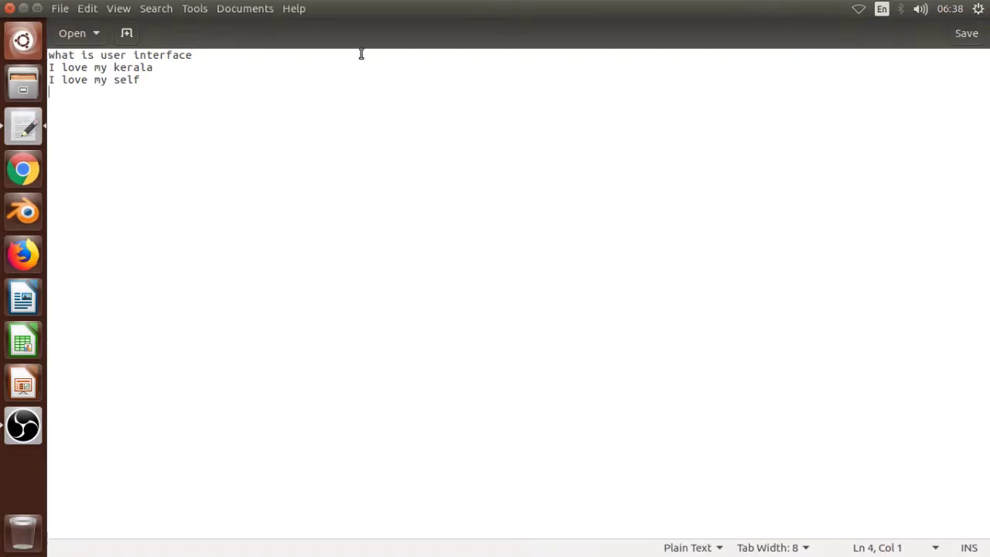
right_click(384, 14)
click(433, 43)
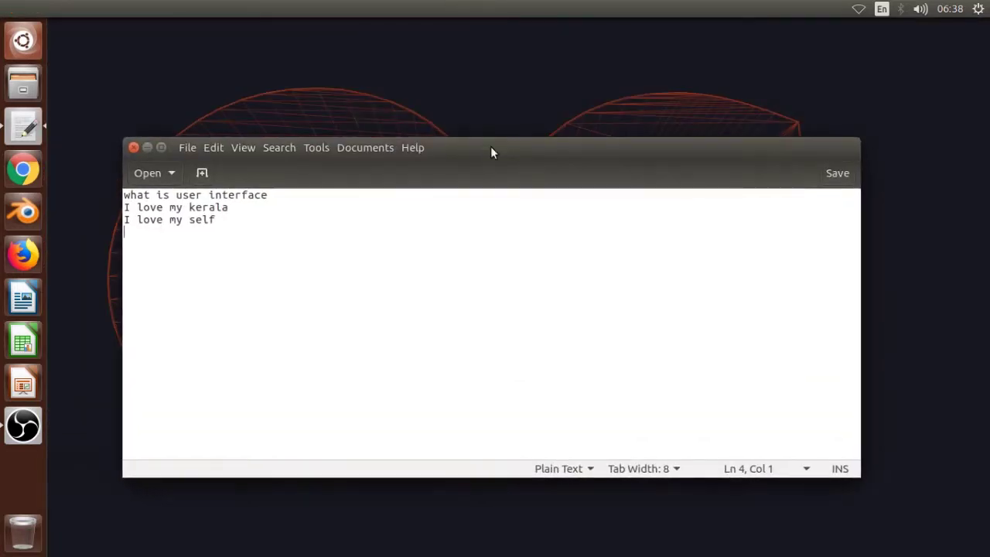
View the About gedit dialog showing version 3.18.3, then close it.
right_click(420, 149)
click(418, 146)
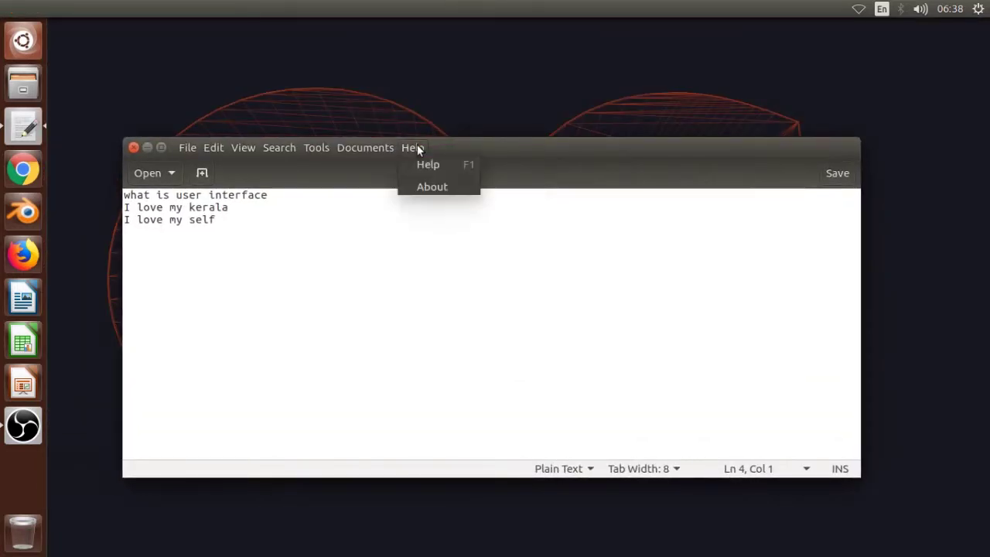
click(427, 186)
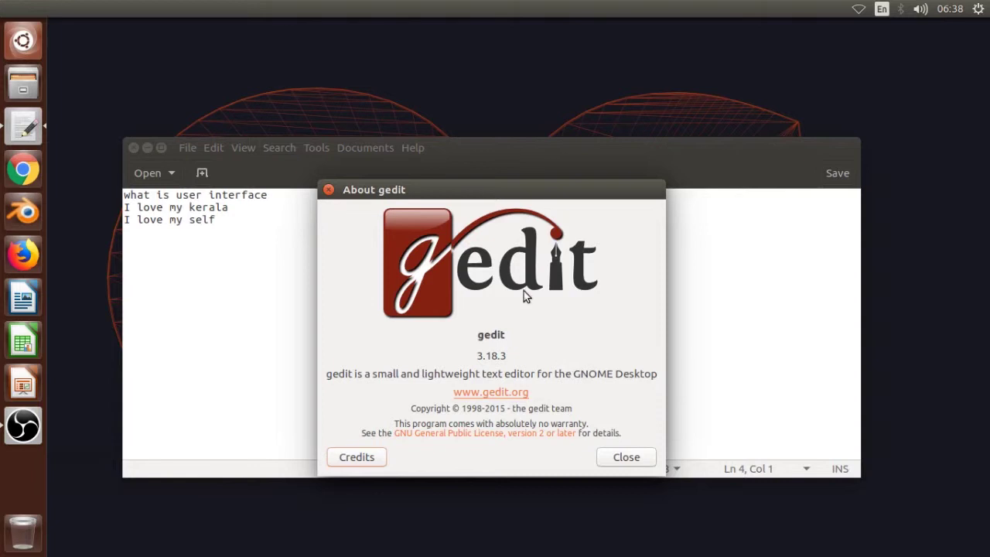
click(626, 457)
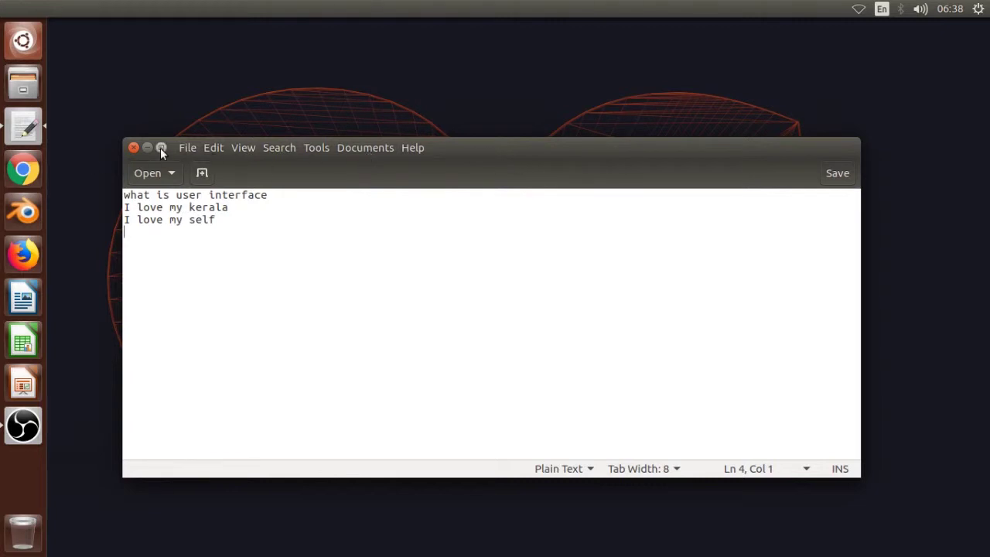
Browse gedit's File and Edit menus, then move the window up and left.
click(186, 148)
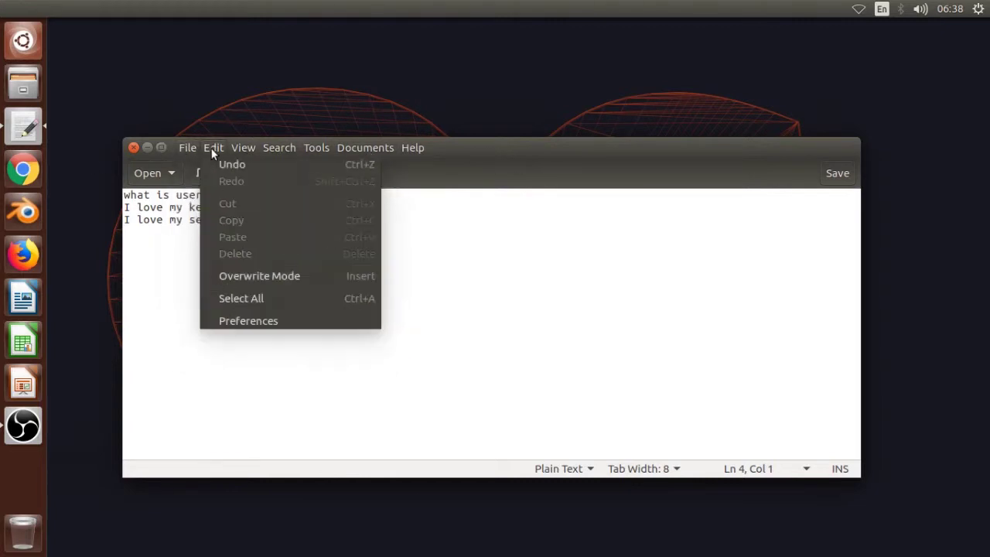
click(214, 147)
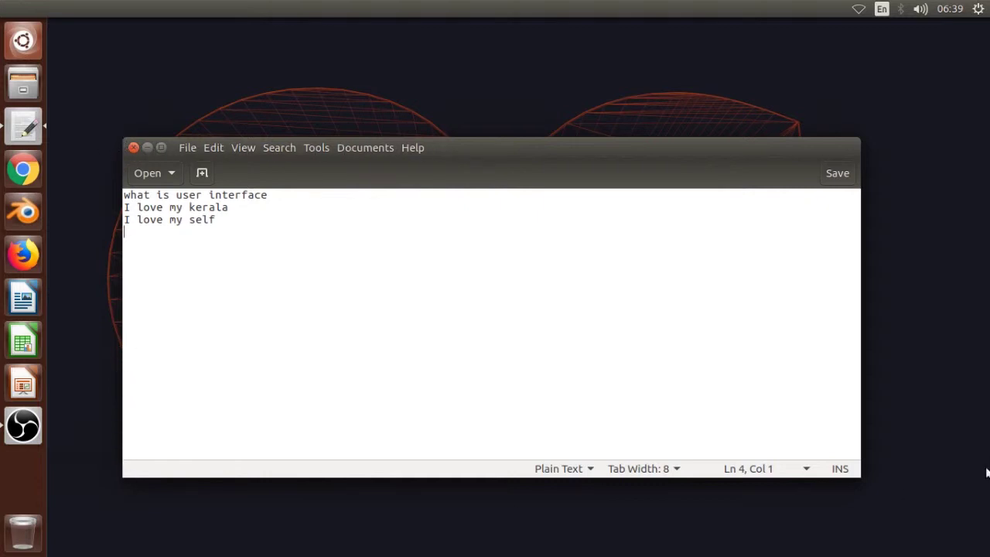
drag(630, 150, 616, 89)
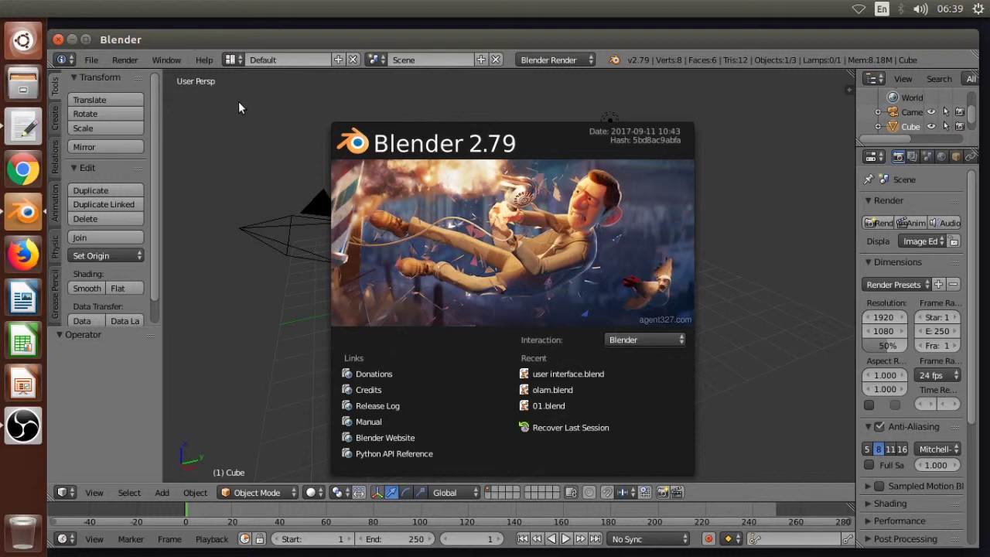
Close Blender's splash screen, move Blender right and gedit left.
click(230, 144)
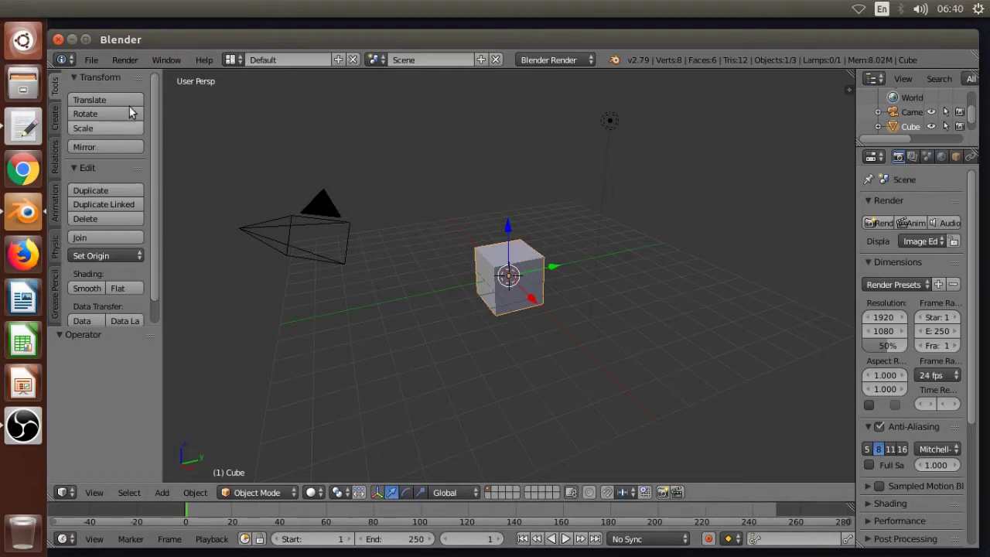
drag(174, 45, 577, 47)
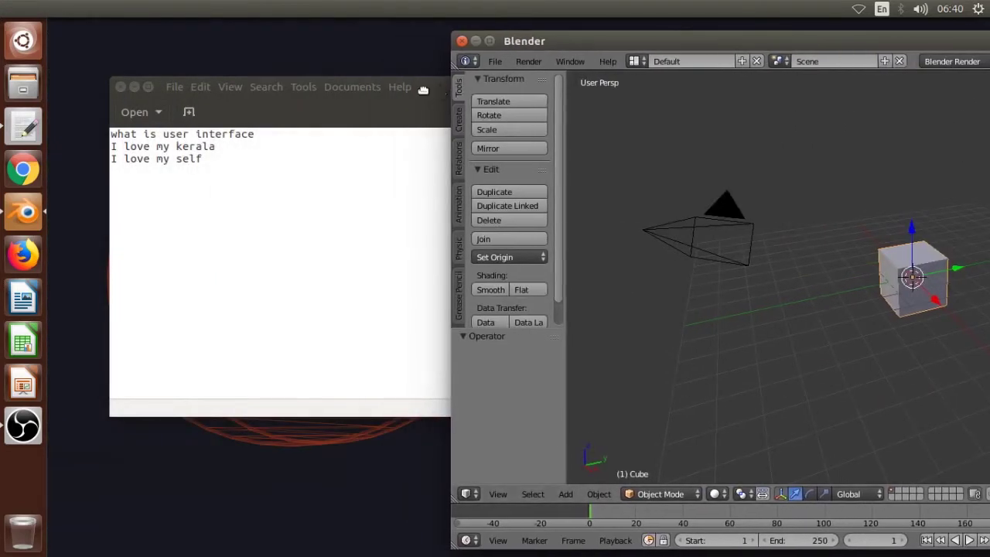
drag(428, 89, 368, 122)
drag(603, 42, 537, 48)
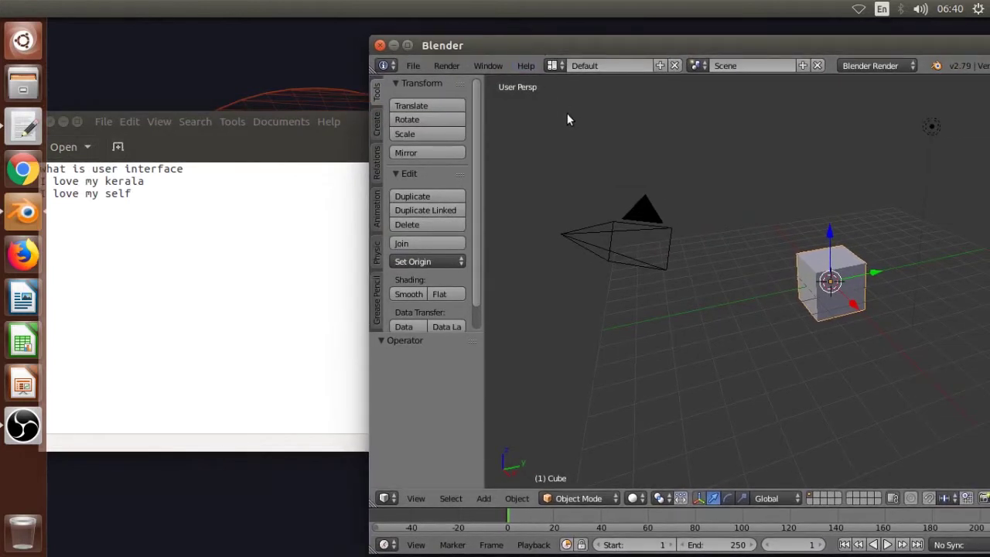
Glance at gedit's File menu and Blender's Render menu, then raise Blender in front.
click(105, 121)
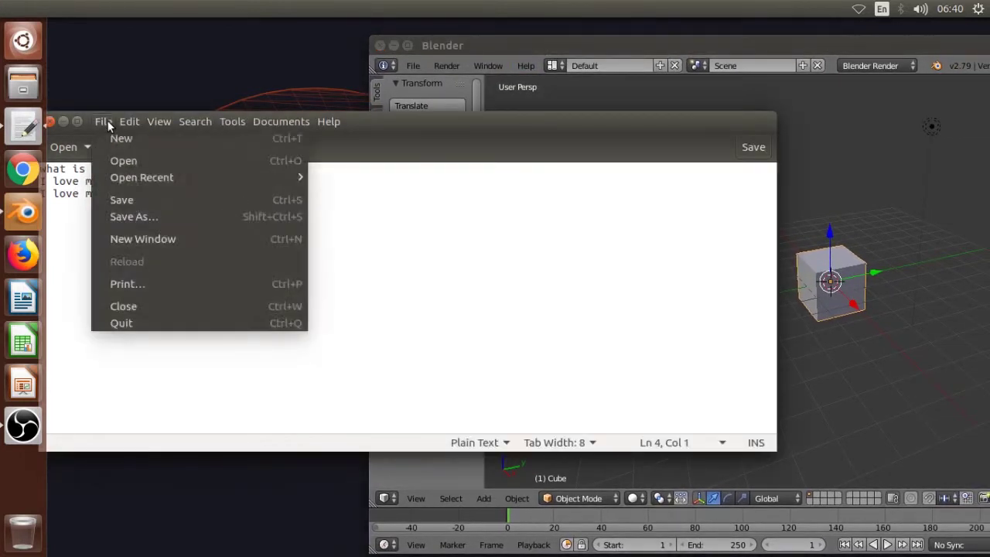
click(445, 65)
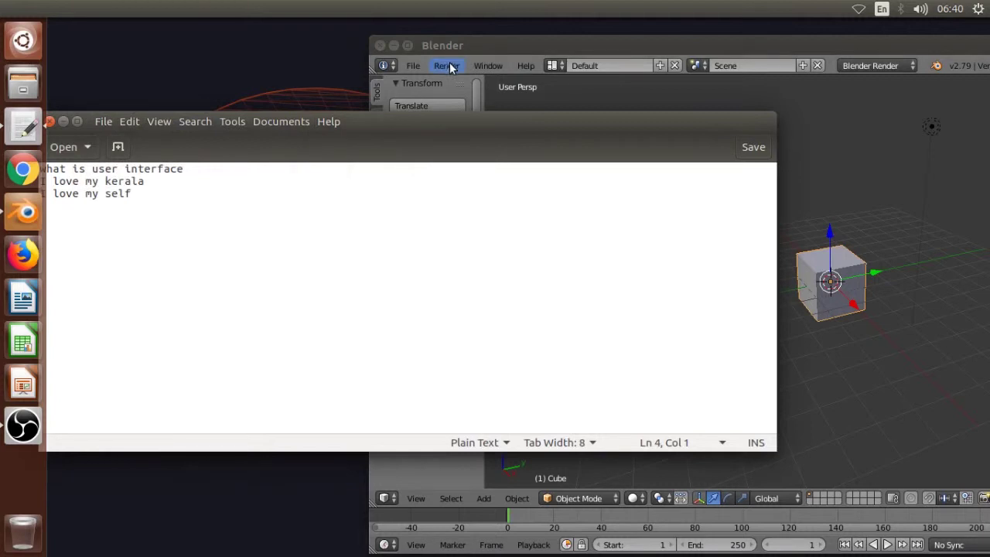
click(456, 68)
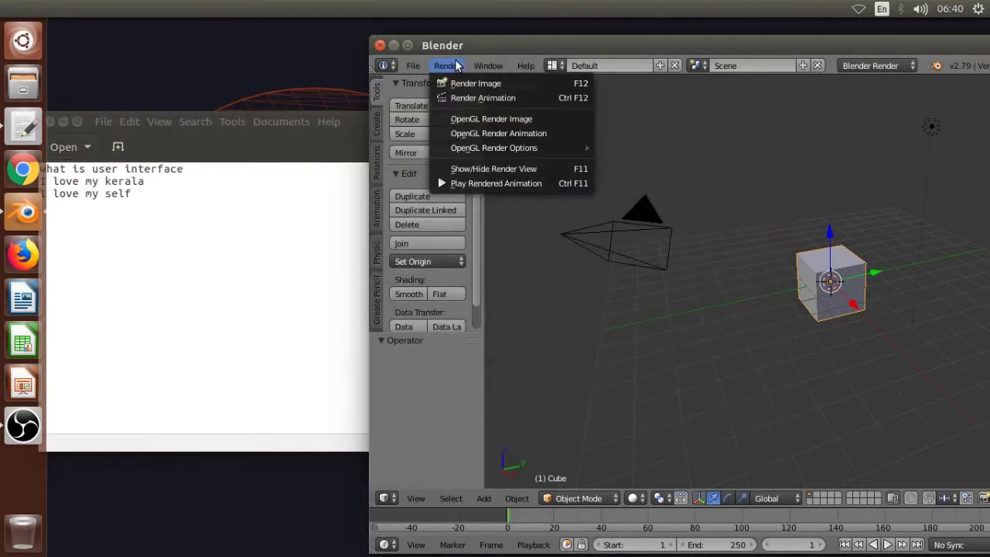
click(168, 225)
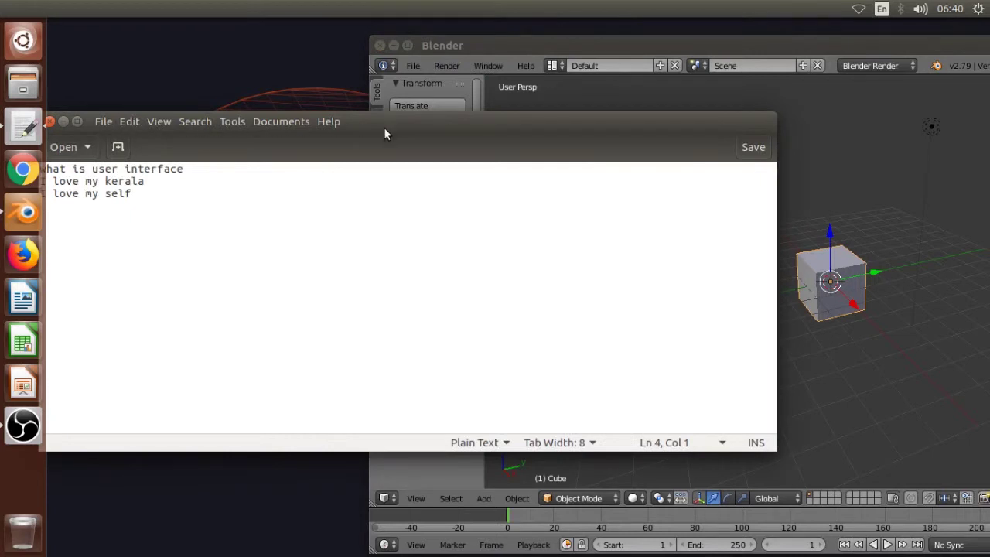
click(530, 44)
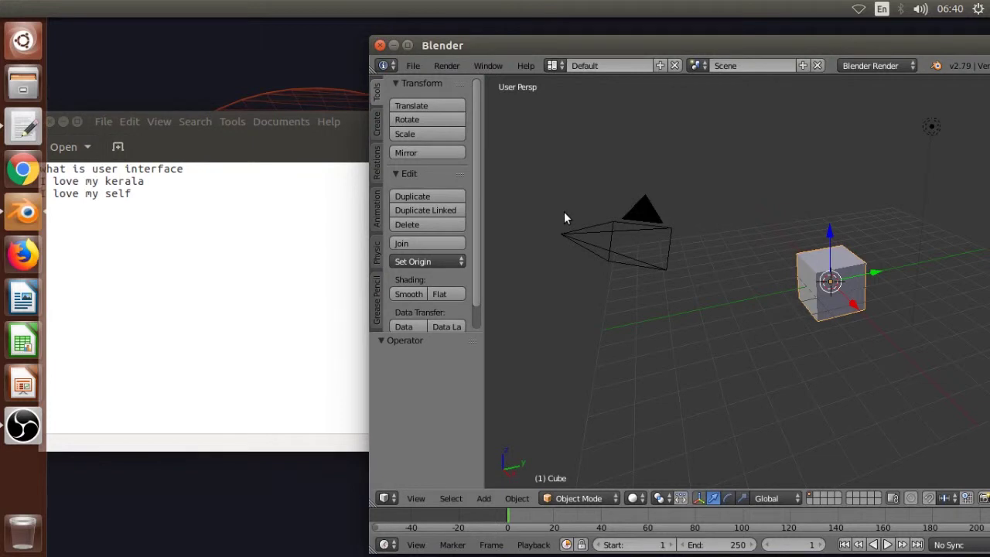
Render a still image of the cube, return to the scene, and launch Google Chrome.
click(446, 66)
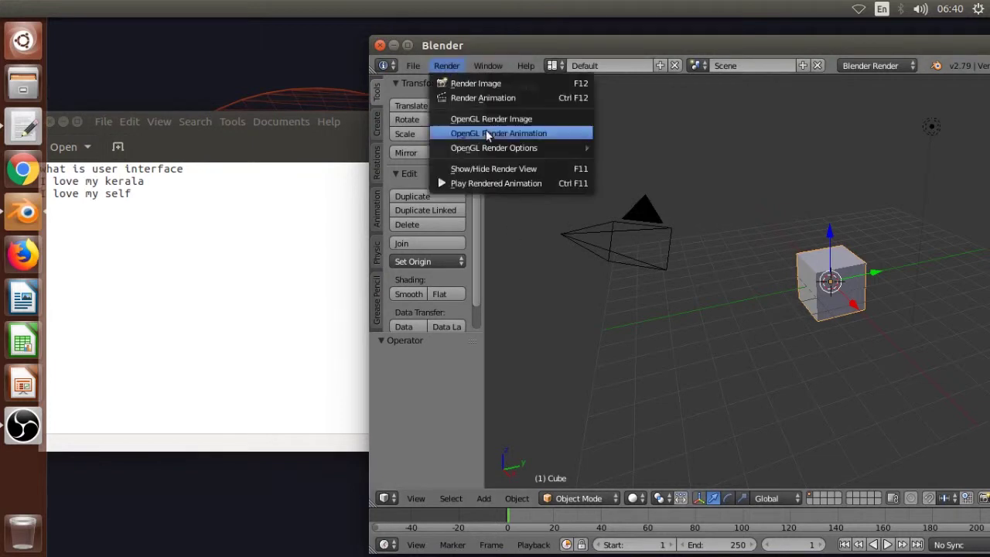
click(478, 84)
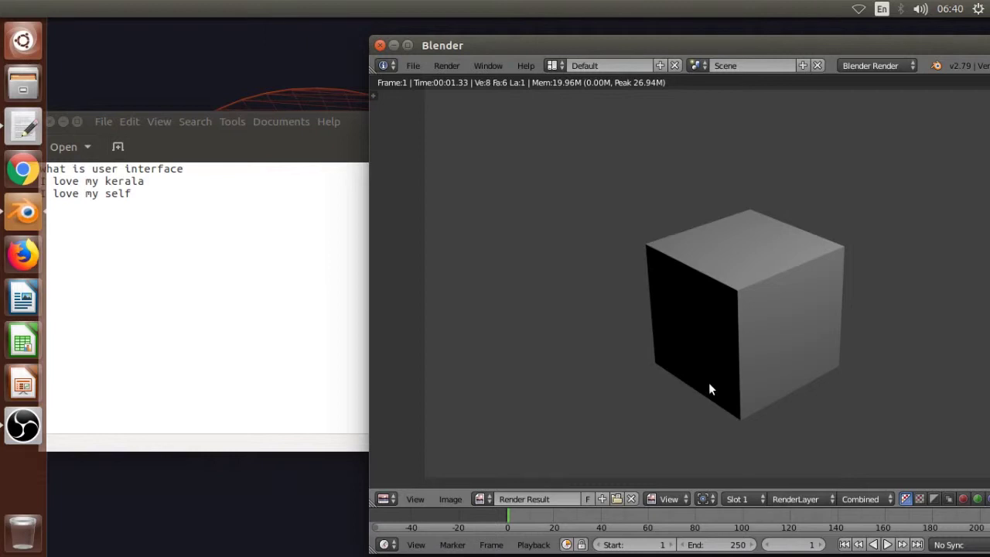
key(Escape)
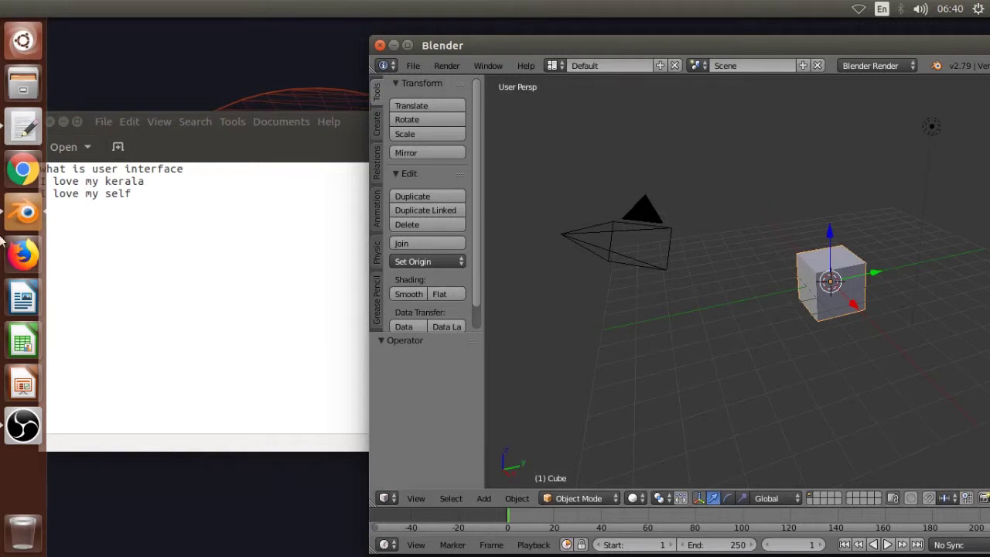
click(12, 177)
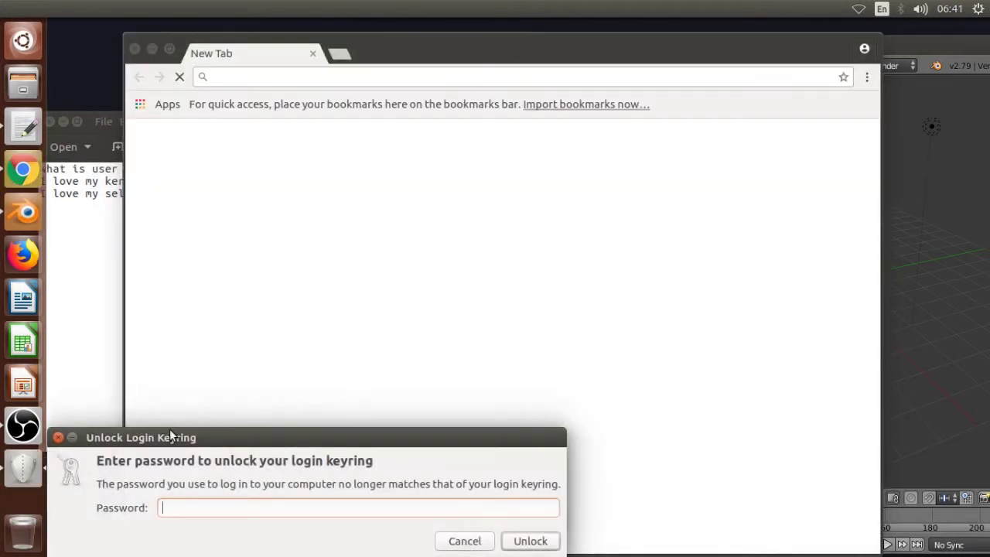
Dismiss the Unlock Login Keyring prompt and place Chrome's window over Blender.
drag(169, 434, 245, 448)
click(210, 447)
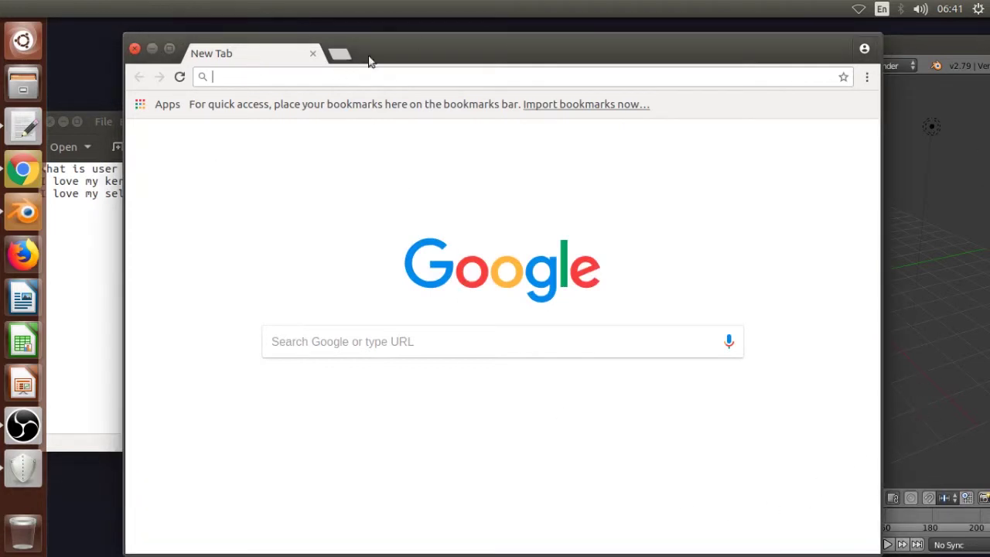
drag(601, 54, 597, 114)
drag(545, 41, 697, 49)
drag(437, 97, 475, 67)
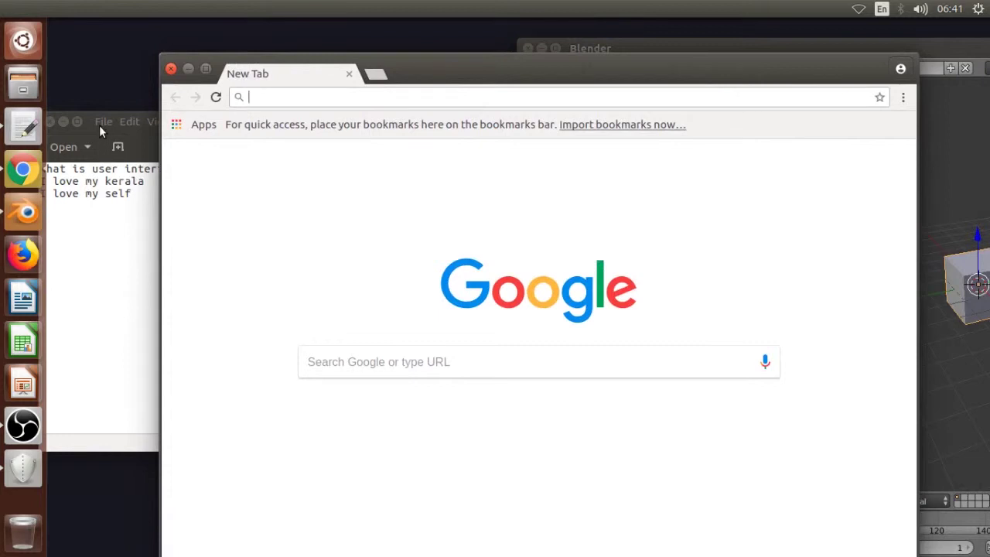
Open Files at the Home folder, switch between it and gedit, then minimize both.
click(24, 100)
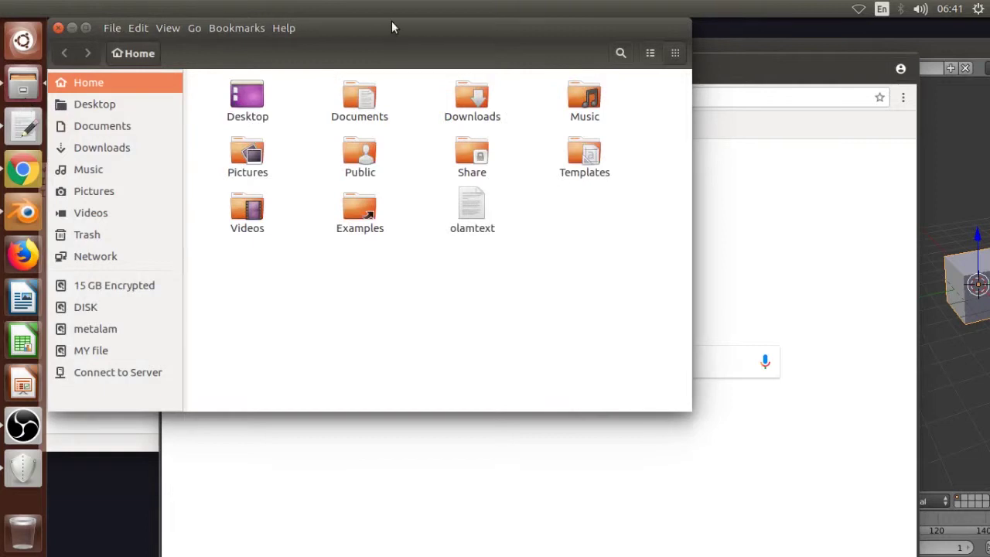
drag(393, 27, 540, 101)
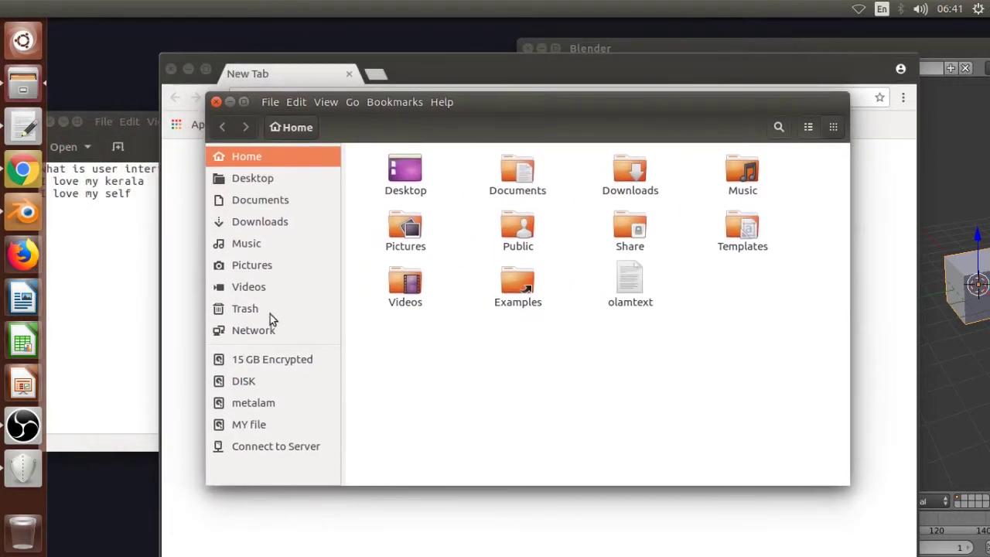
click(88, 278)
click(513, 99)
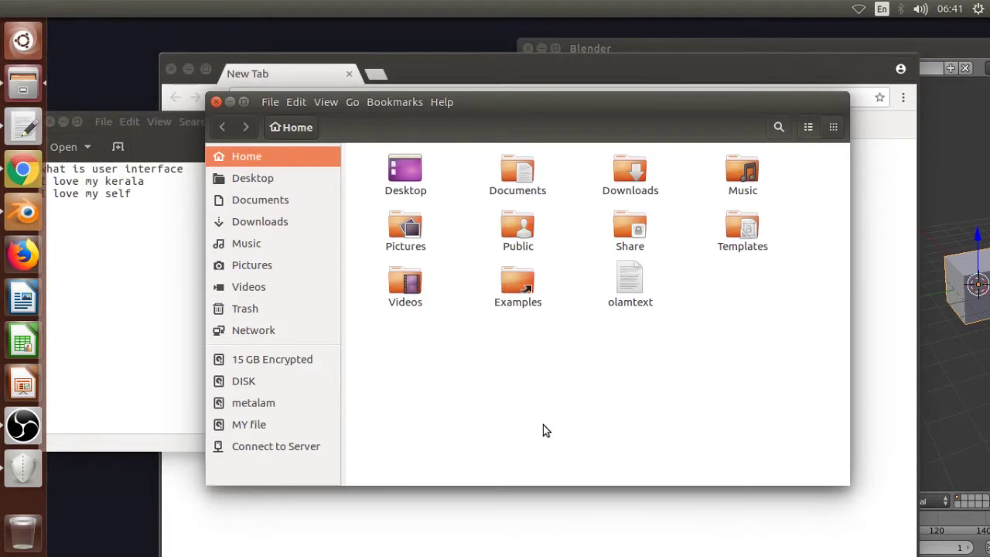
click(230, 103)
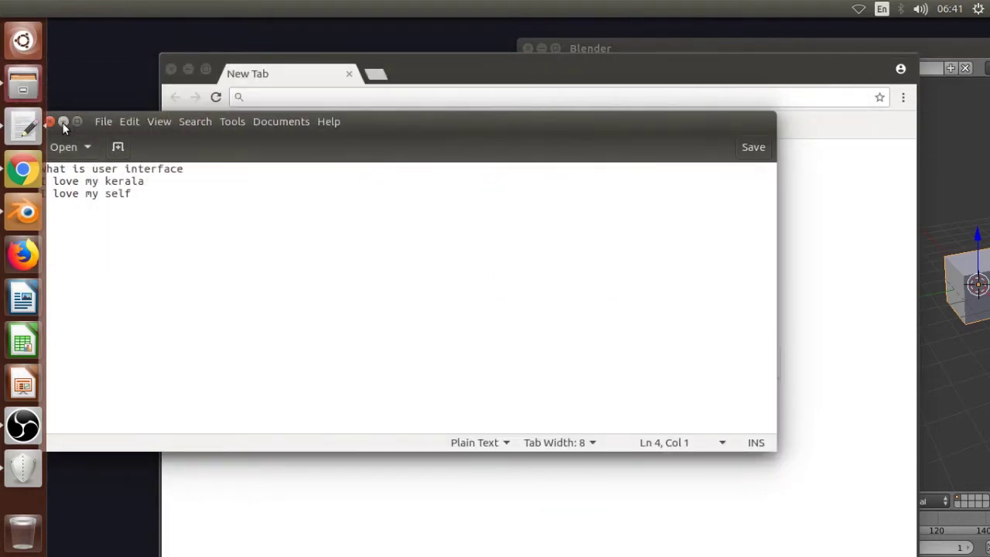
click(64, 122)
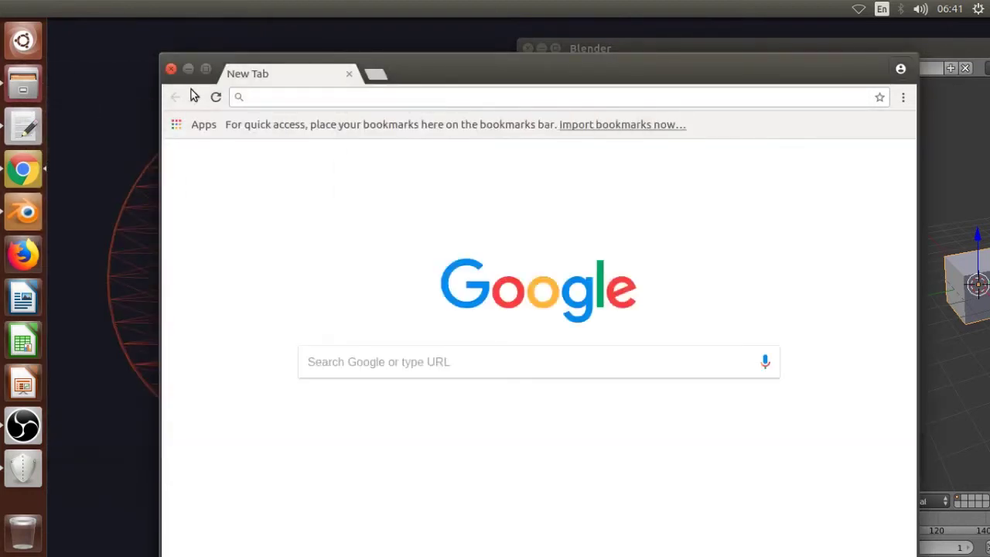